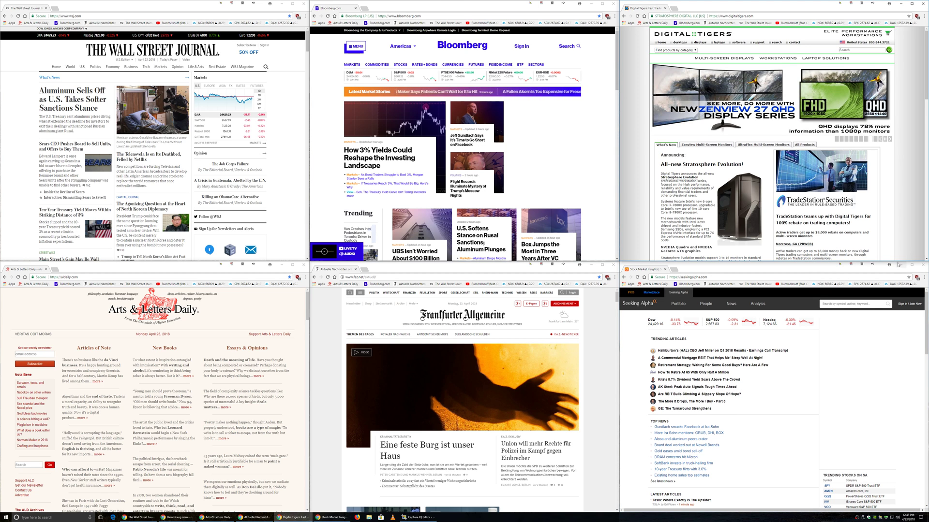
Snap the Digital Tigers window to the full-height right side and narrow it to widen the middle windows
{"action": "double_click", "coordinate": [772, 10]}
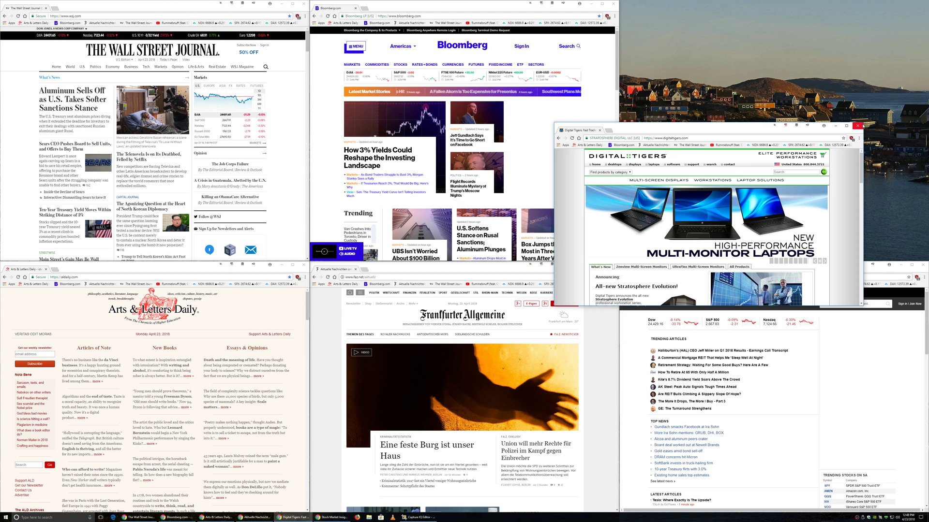
{"action": "left_click_drag", "start_coordinate": [823, 130], "coordinate": [926, 2]}
{"action": "double_click", "coordinate": [558, 306]}
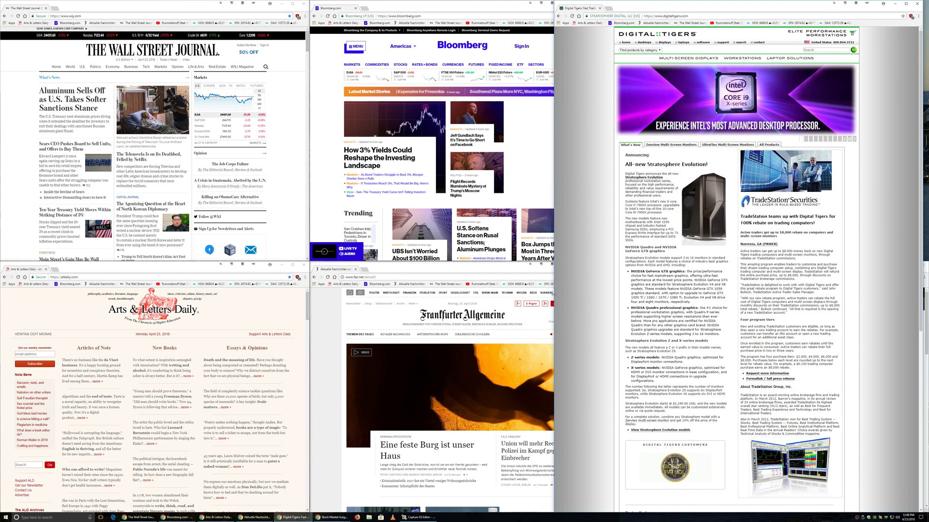
{"action": "left_click_drag", "start_coordinate": [555, 293], "coordinate": [619, 293]}
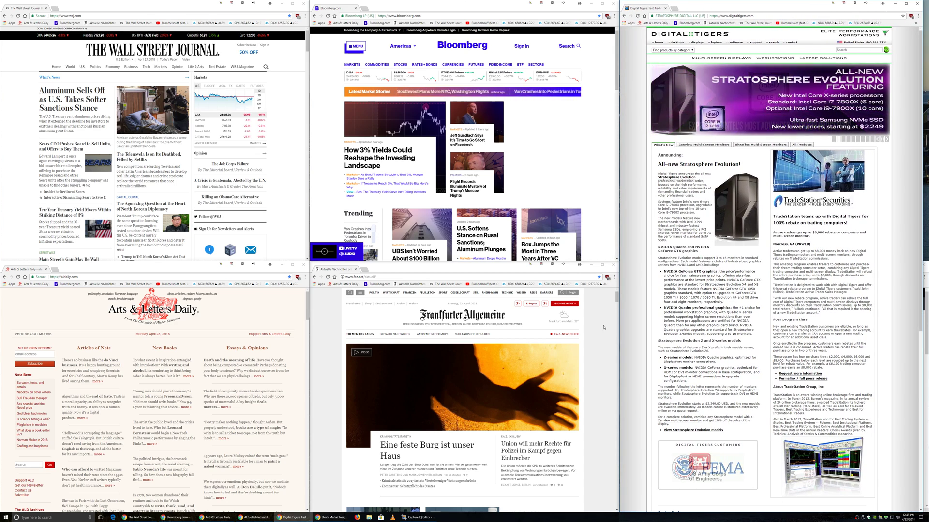
Close the Digital Tigers, Seeking Alpha, FAZ and Arts & Letters Daily browser windows
{"action": "left_click", "coordinate": [916, 4]}
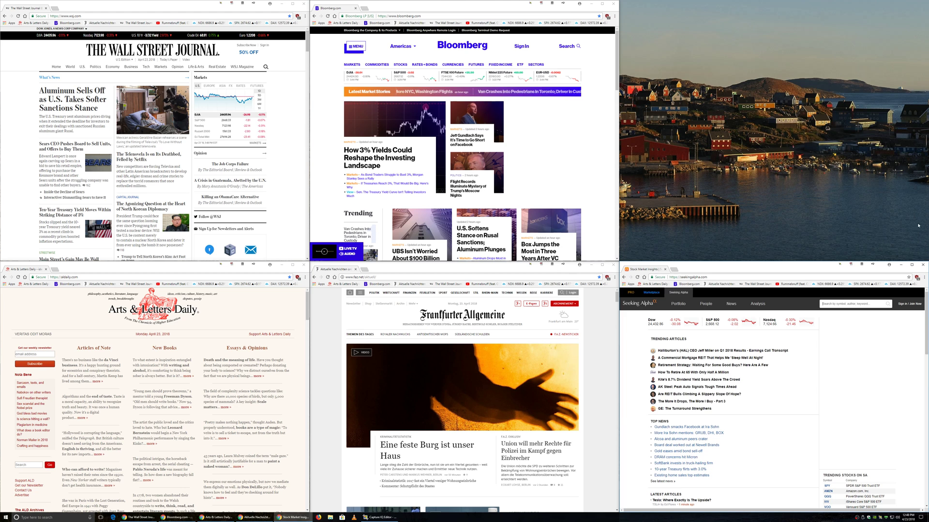
{"action": "left_click", "coordinate": [922, 265]}
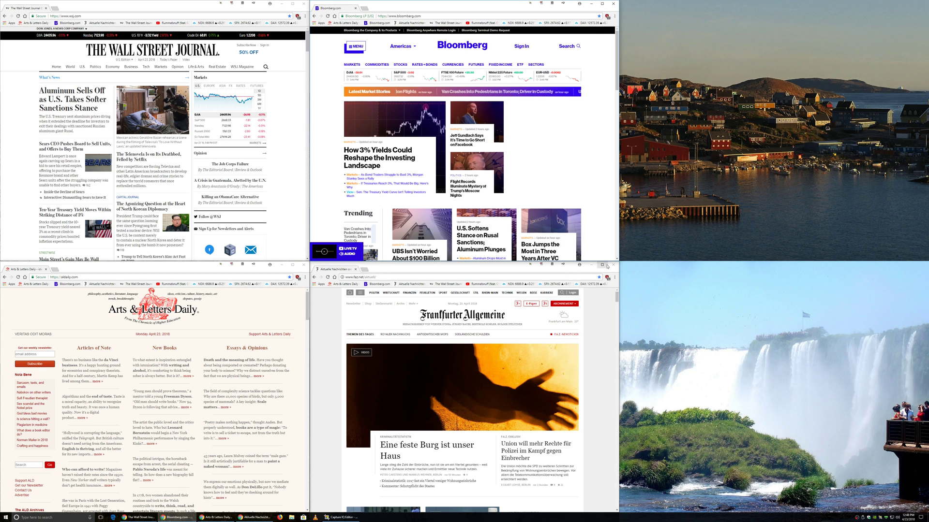
{"action": "left_click", "coordinate": [613, 265]}
{"action": "left_click", "coordinate": [304, 265]}
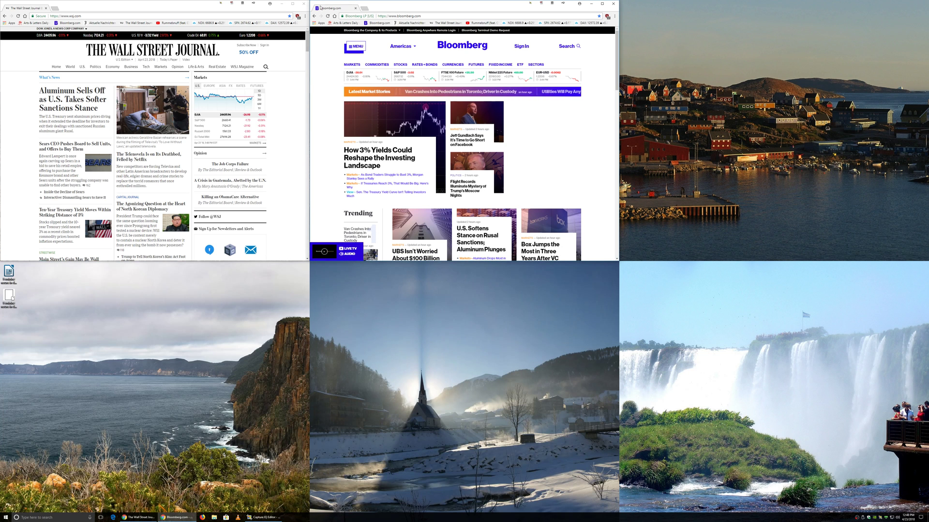
Close the WSJ browser window to clear the desktop
{"action": "left_click", "coordinate": [303, 3]}
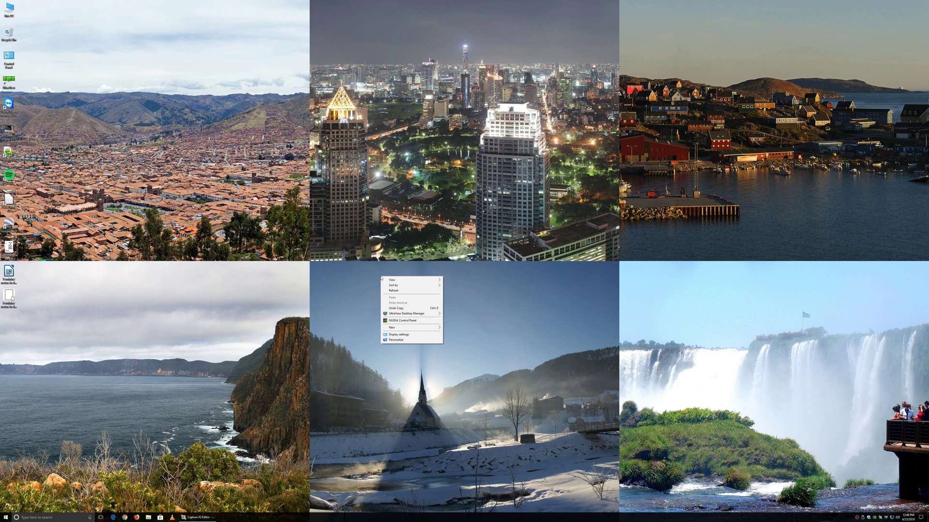
{"action": "mouse_move", "coordinate": [411, 314]}
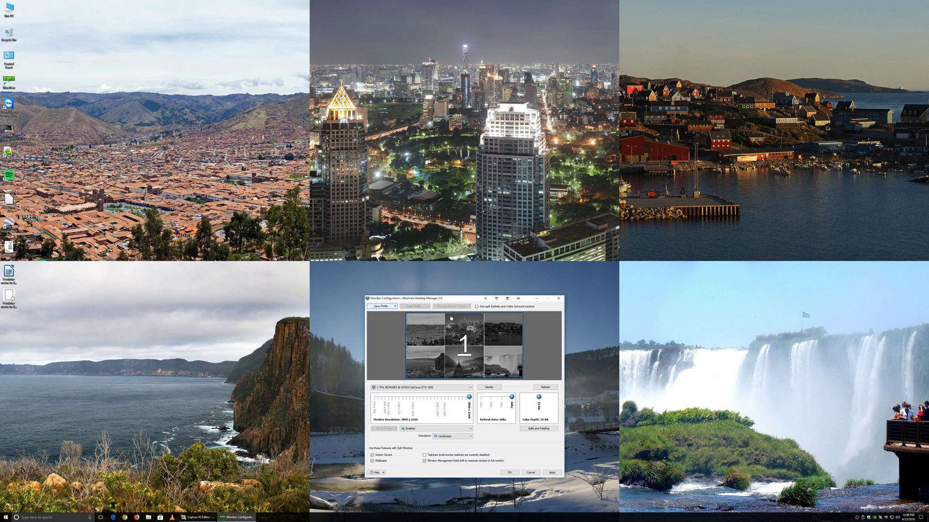
Save the current layout as a new monitor profile named 'Uniform 3-over-3'
{"action": "left_click_drag", "start_coordinate": [441, 299], "coordinate": [479, 136]}
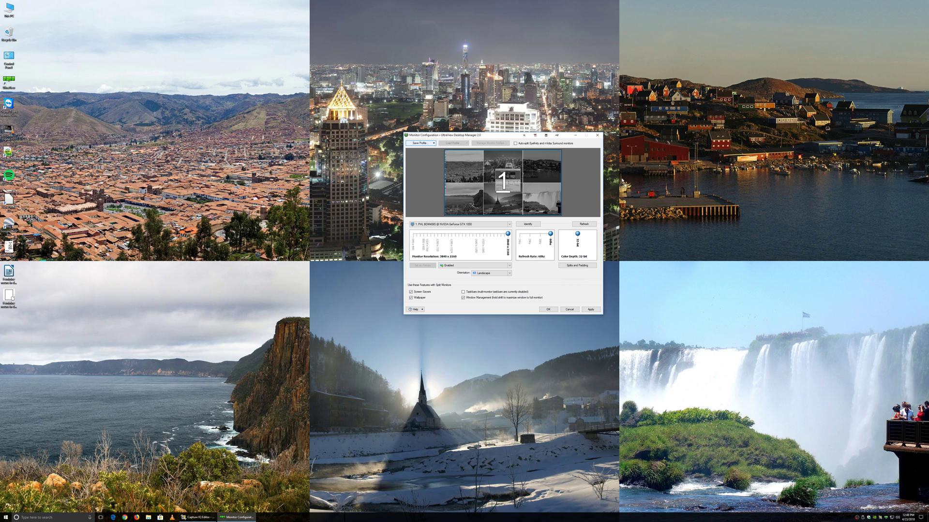
{"action": "left_click", "coordinate": [432, 144]}
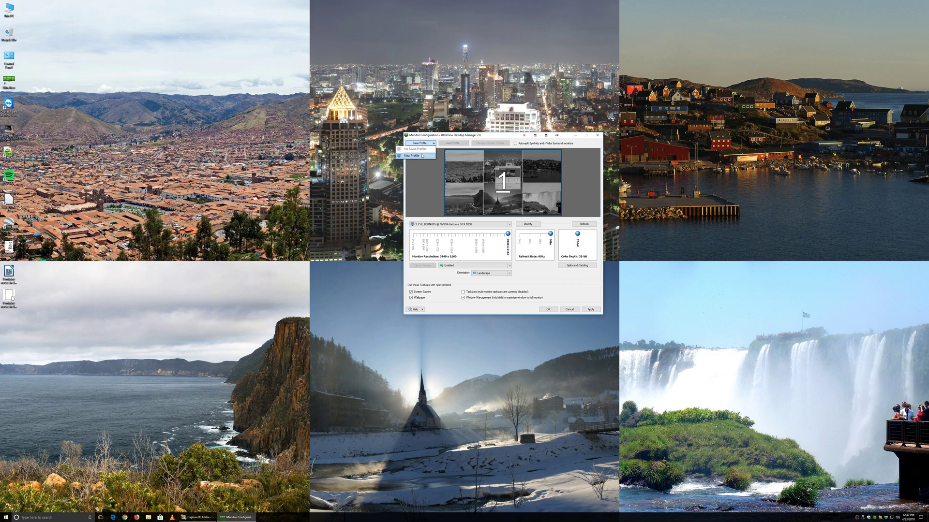
{"action": "left_click", "coordinate": [421, 156]}
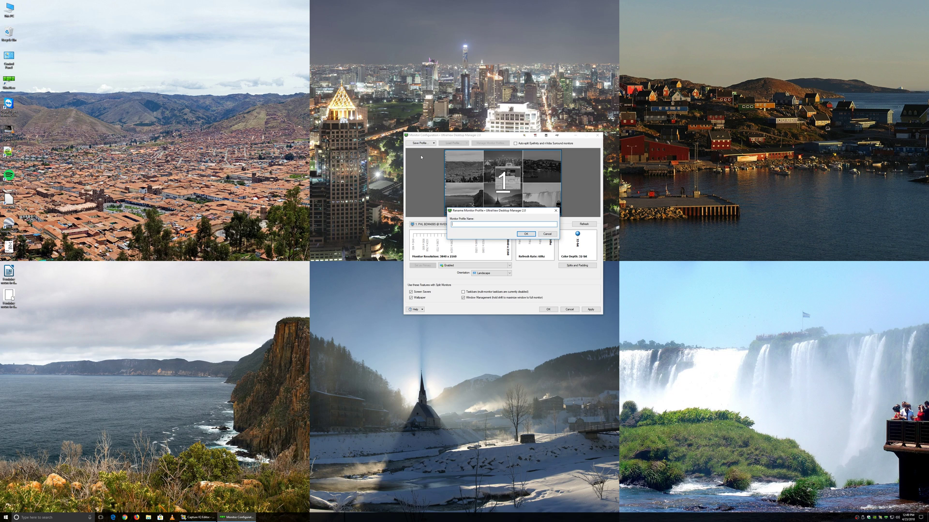
{"action": "type", "text": "Uniform 3-over-3"}
{"action": "key", "text": "Return"}
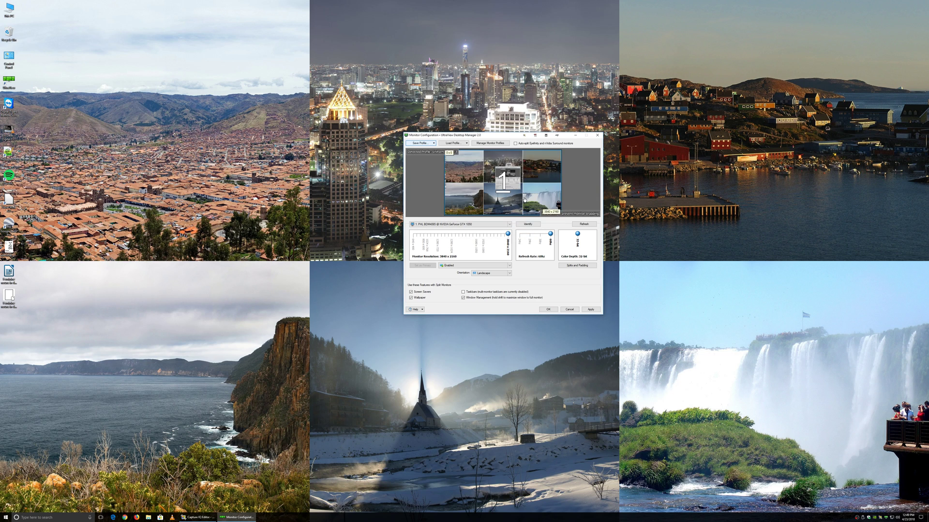
In Splits and Padding, set the top-left, top-middle and top-right split heights to 800
{"action": "left_click", "coordinate": [578, 265]}
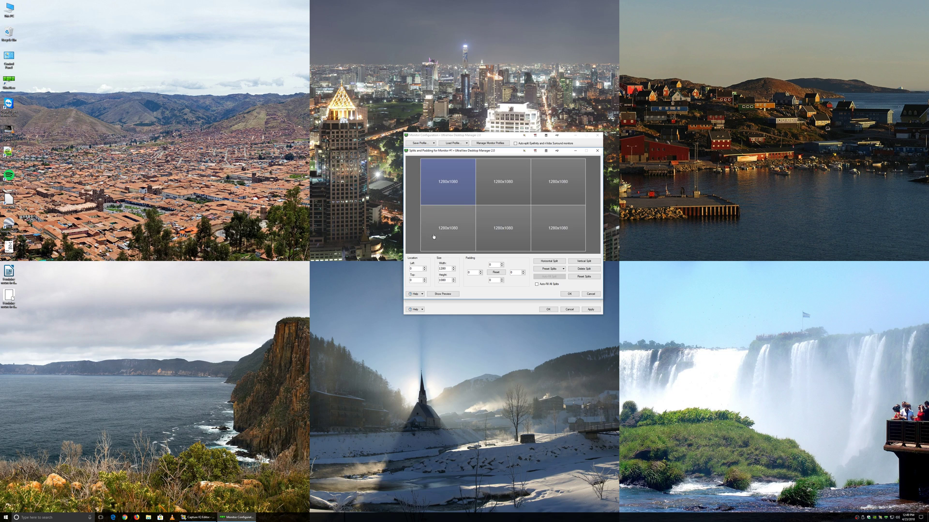
{"action": "double_click", "coordinate": [446, 280]}
{"action": "type", "text": "800"}
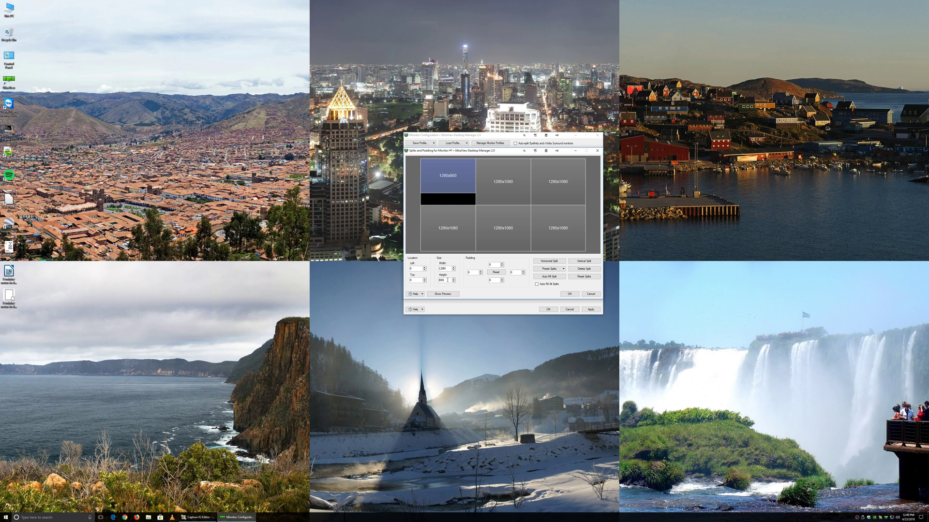
{"action": "left_click", "coordinate": [510, 197]}
{"action": "double_click", "coordinate": [442, 280]}
{"action": "type", "text": "80"}
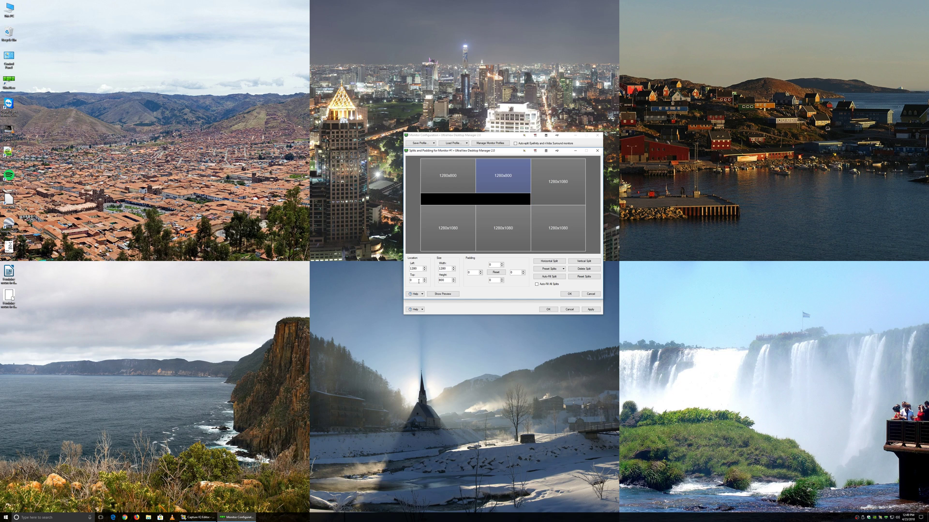
{"action": "left_click", "coordinate": [575, 188]}
{"action": "double_click", "coordinate": [442, 280]}
{"action": "type", "text": "86"}
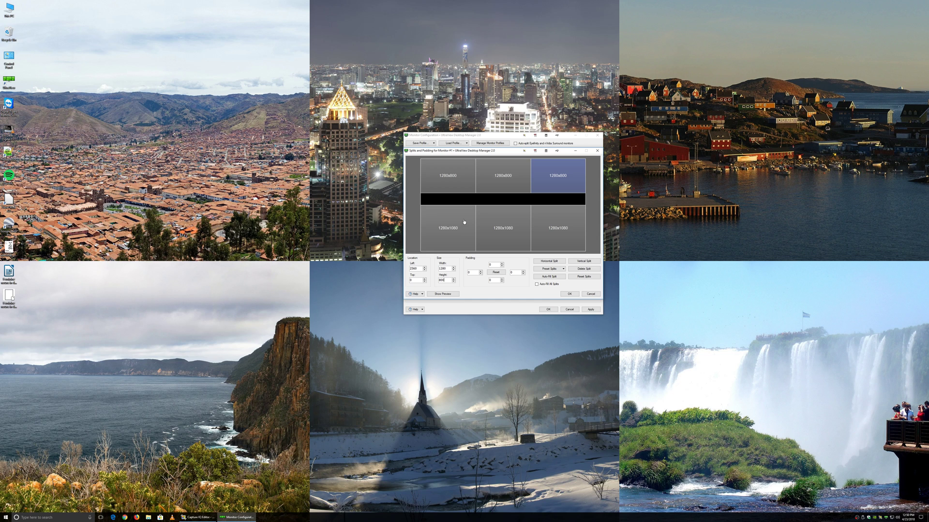
Auto-fill the bottom-left, bottom-middle and bottom-right splits upward to 1280x1360 each
{"action": "left_click", "coordinate": [464, 222]}
{"action": "left_click", "coordinate": [549, 277]}
{"action": "left_click", "coordinate": [493, 226]}
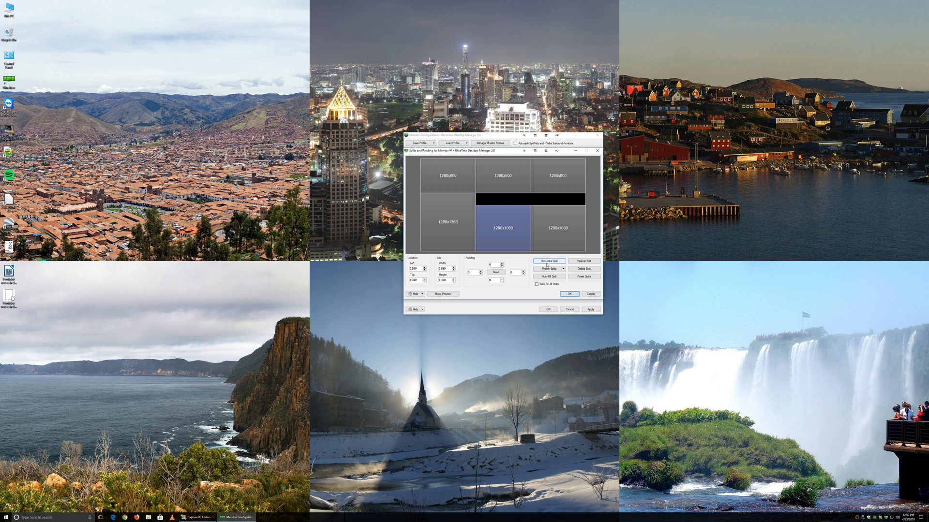
{"action": "left_click", "coordinate": [550, 278]}
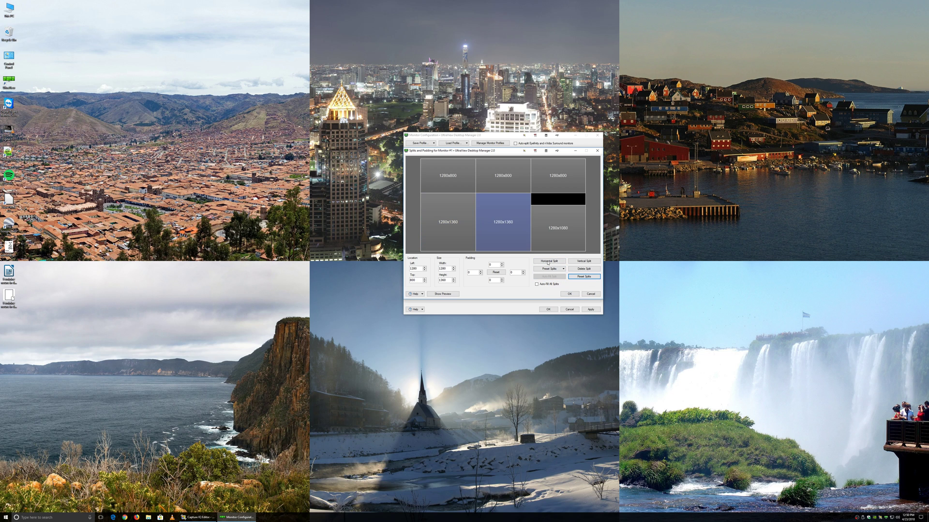
{"action": "left_click", "coordinate": [543, 225]}
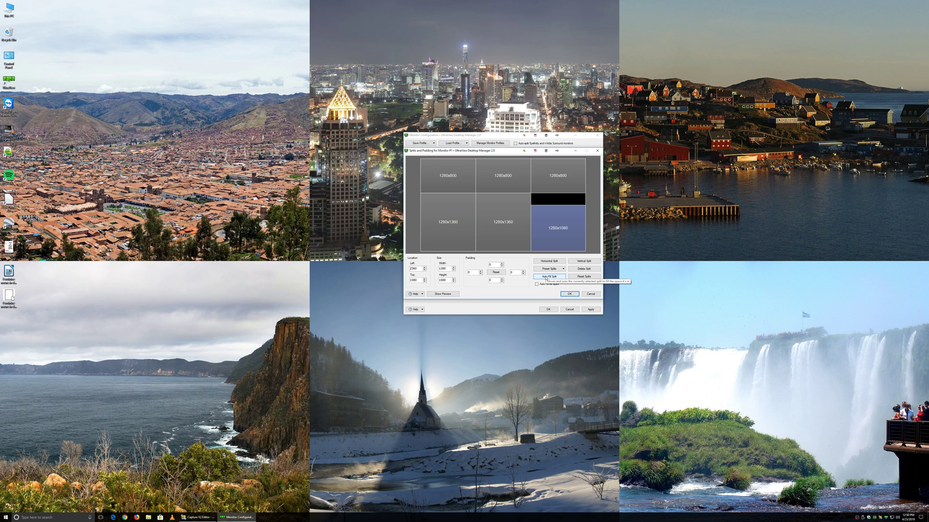
{"action": "left_click", "coordinate": [545, 278]}
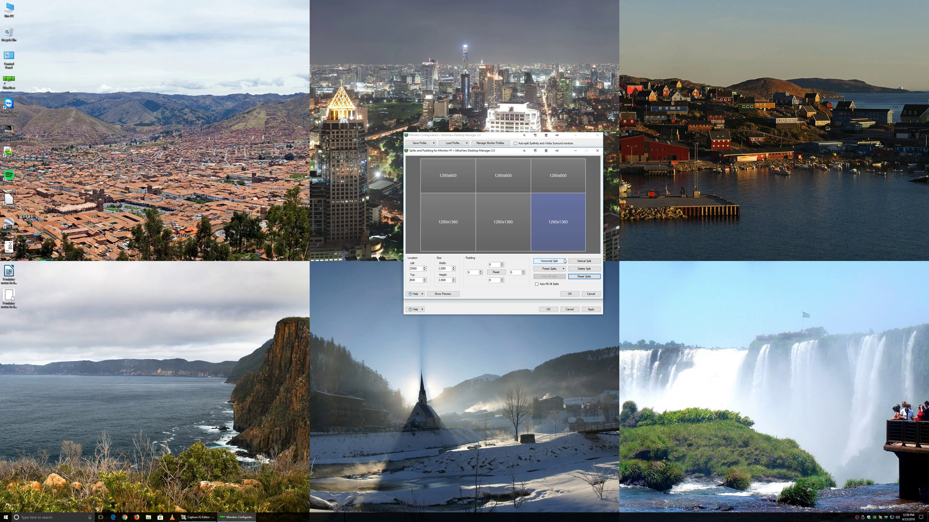
Set the bottom-left and bottom-right split widths to 860
{"action": "left_click", "coordinate": [454, 217]}
{"action": "double_click", "coordinate": [447, 269]}
{"action": "type", "text": "860"}
{"action": "key", "text": "Tab"}
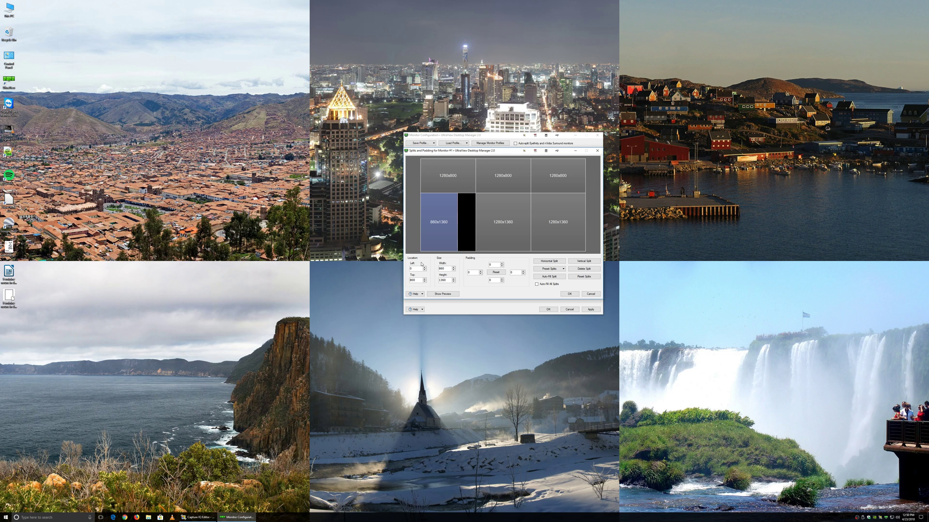
{"action": "left_click", "coordinate": [573, 221]}
{"action": "left_click_drag", "start_coordinate": [449, 268], "coordinate": [432, 269]}
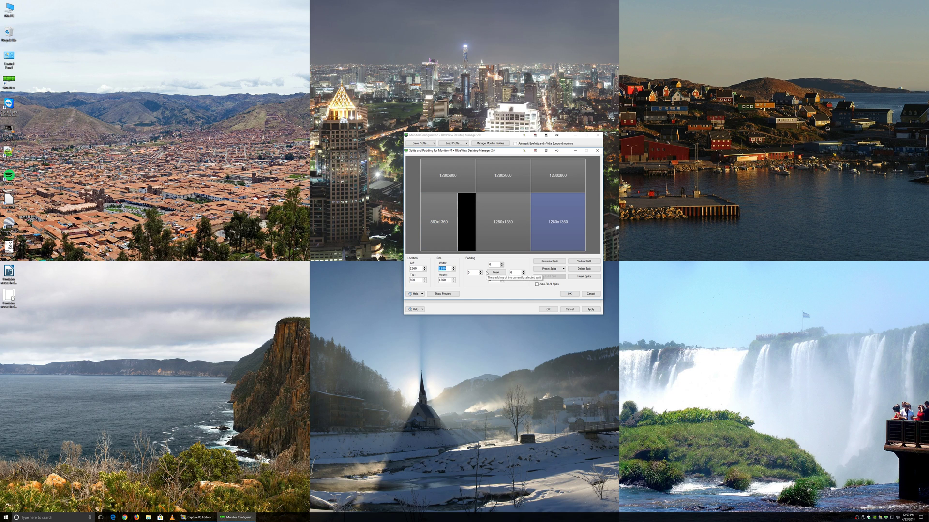
{"action": "type", "text": "86"}
{"action": "key", "text": "Tab"}
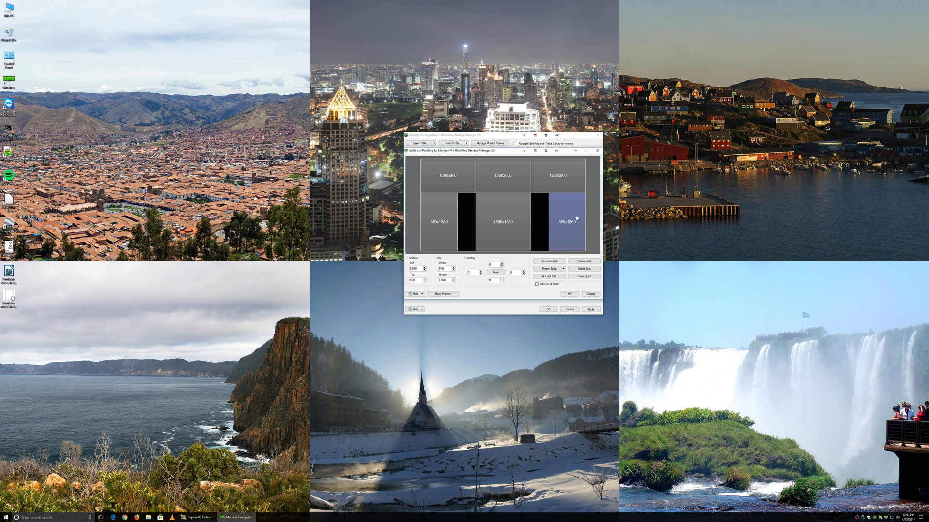
Auto-fill the bottom-middle split across the gaps and check the top-left split's size
{"action": "left_click", "coordinate": [512, 228]}
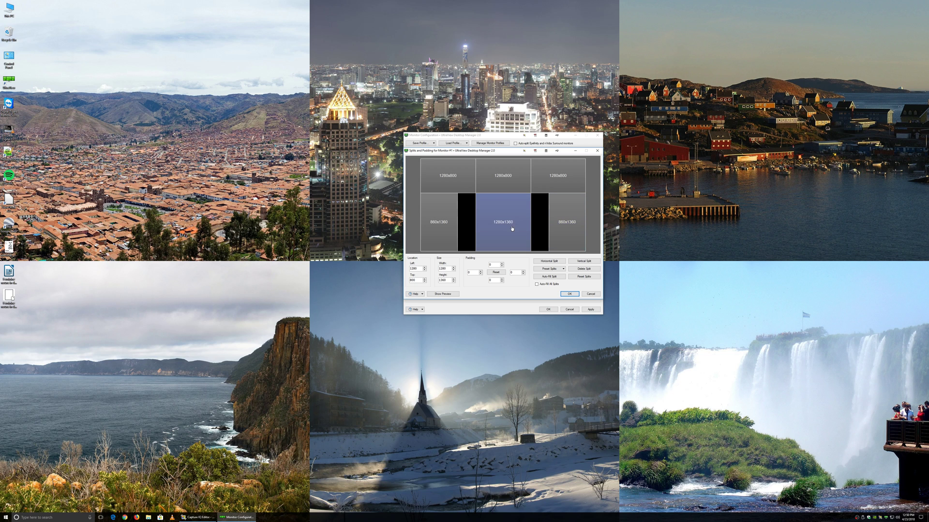
{"action": "left_click", "coordinate": [545, 278]}
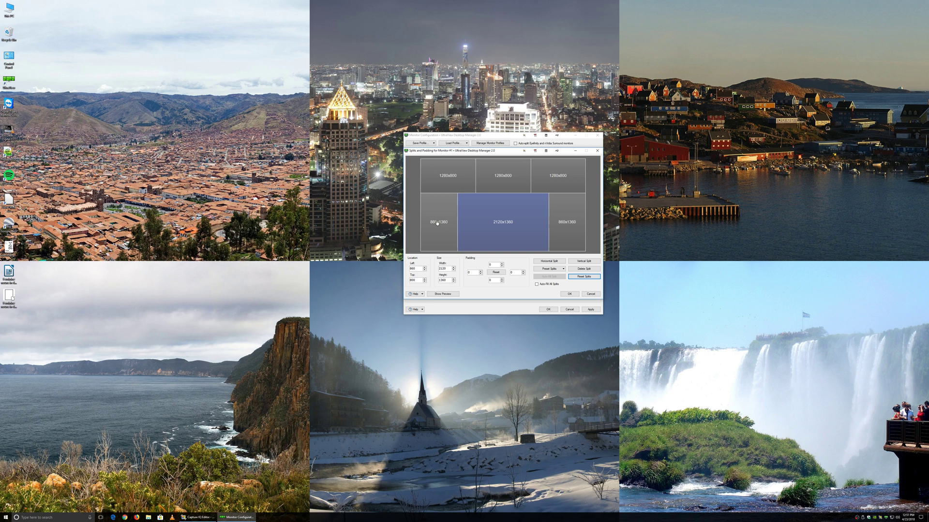
{"action": "left_click", "coordinate": [442, 188]}
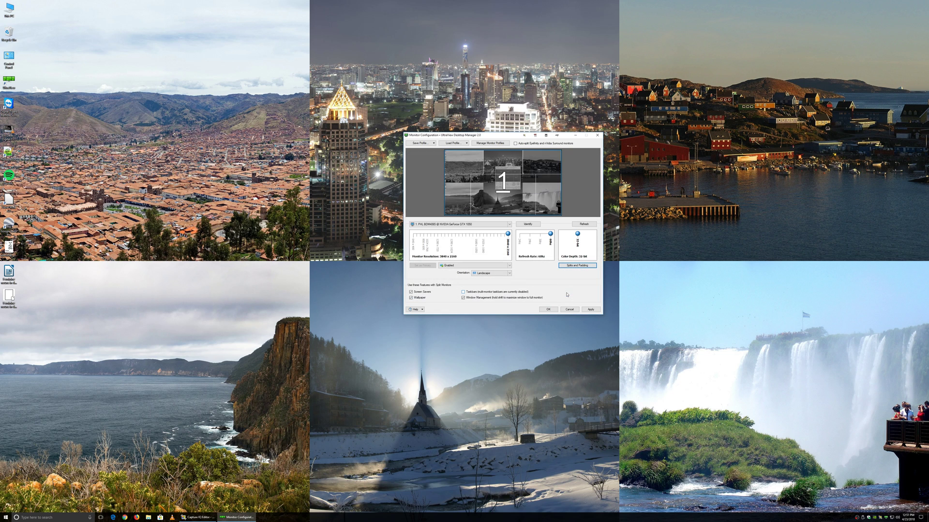
Save the layout as a new monitor profile named 'Nonuniform 3-over-3'
{"action": "left_click", "coordinate": [433, 143]}
{"action": "left_click", "coordinate": [424, 156]}
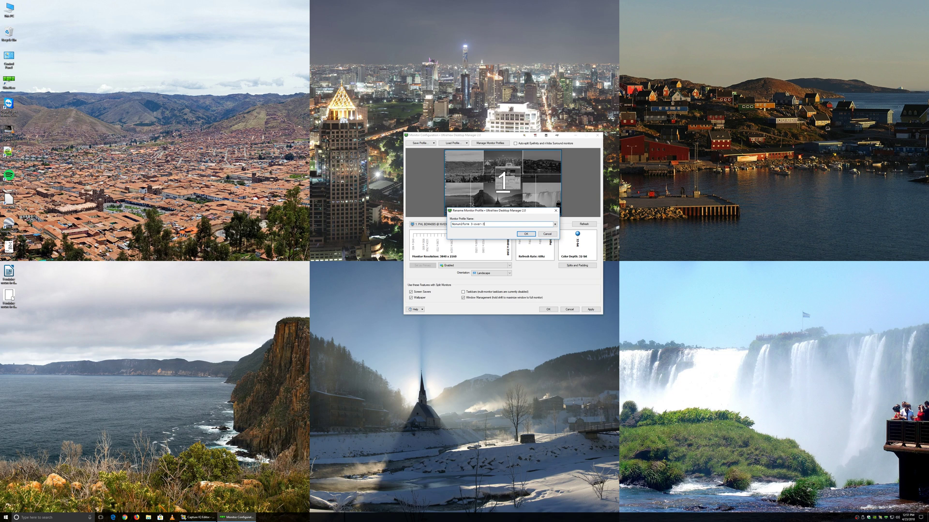
{"action": "key", "text": "Return"}
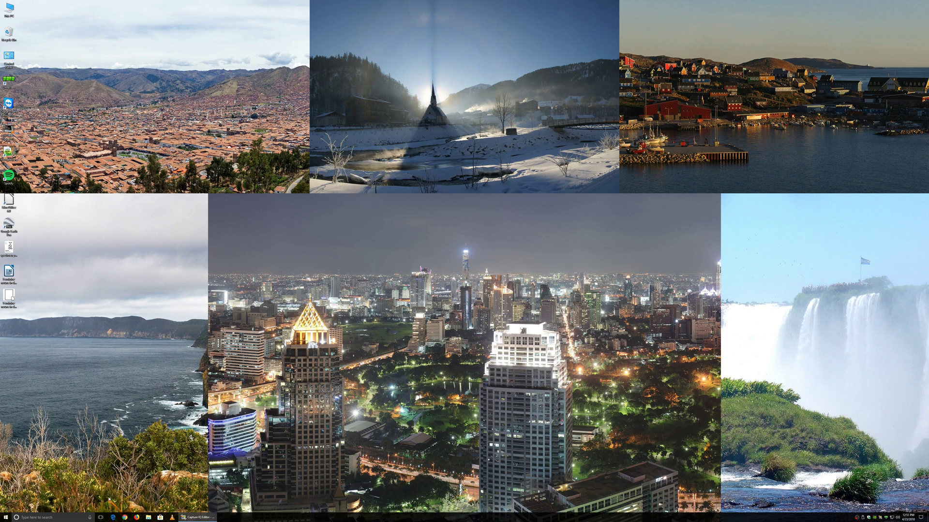
Load TradingView DAX charts in the top tiles, the right one NASDAQ 100, and move a new window bottom-centre
{"action": "left_click", "coordinate": [124, 518]}
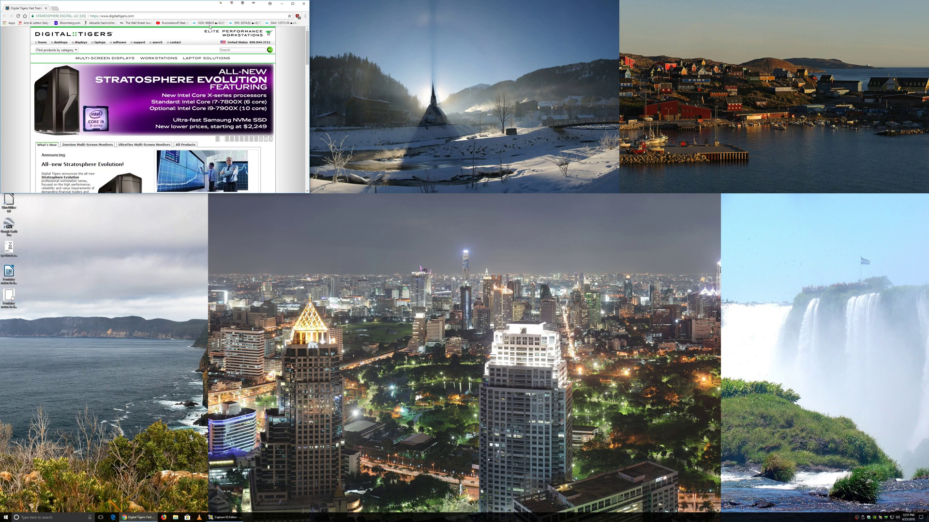
{"action": "left_click", "coordinate": [269, 23]}
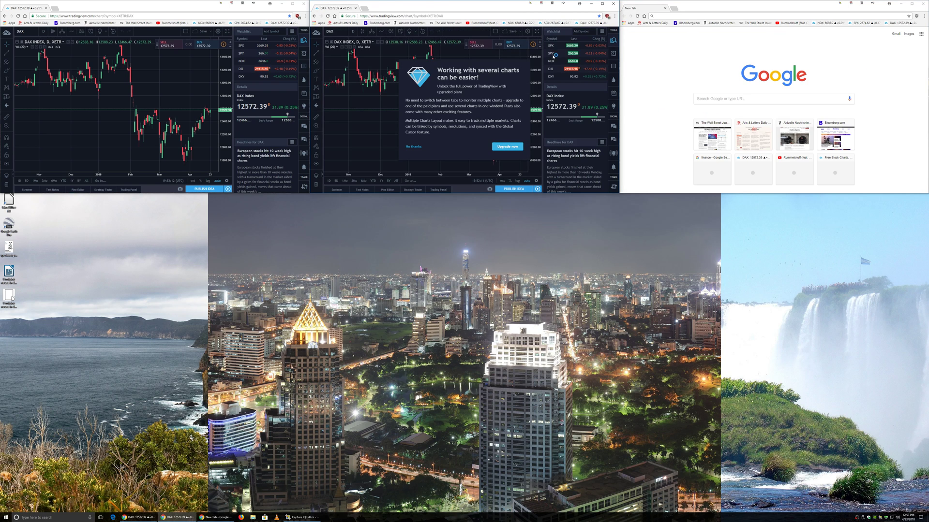
{"action": "left_click", "coordinate": [554, 50]}
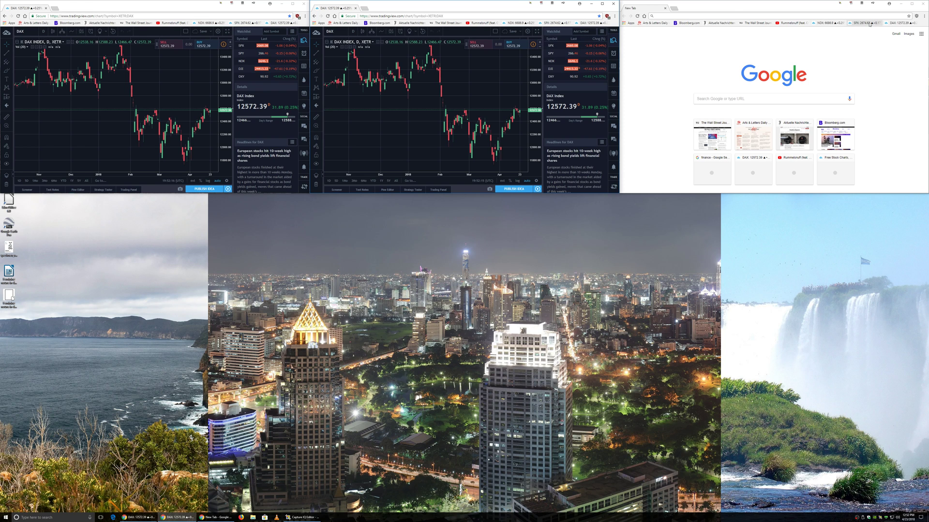
{"action": "left_click", "coordinate": [822, 23]}
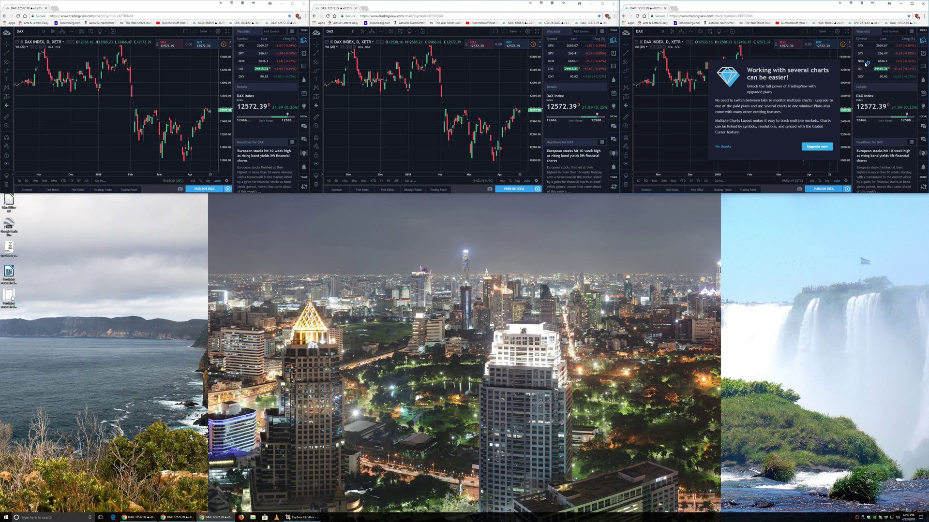
{"action": "left_click", "coordinate": [863, 62]}
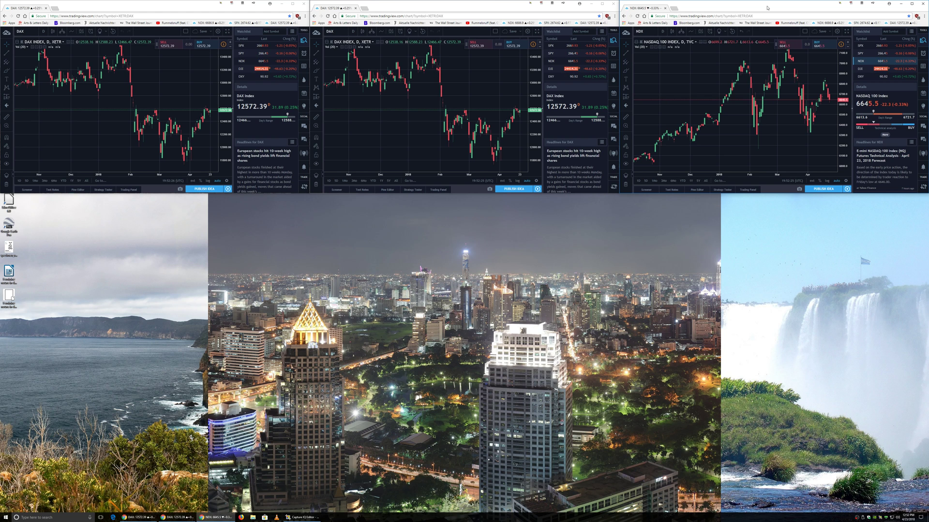
{"action": "key", "text": "ctrl+n"}
{"action": "left_click_drag", "start_coordinate": [767, 8], "coordinate": [513, 278]}
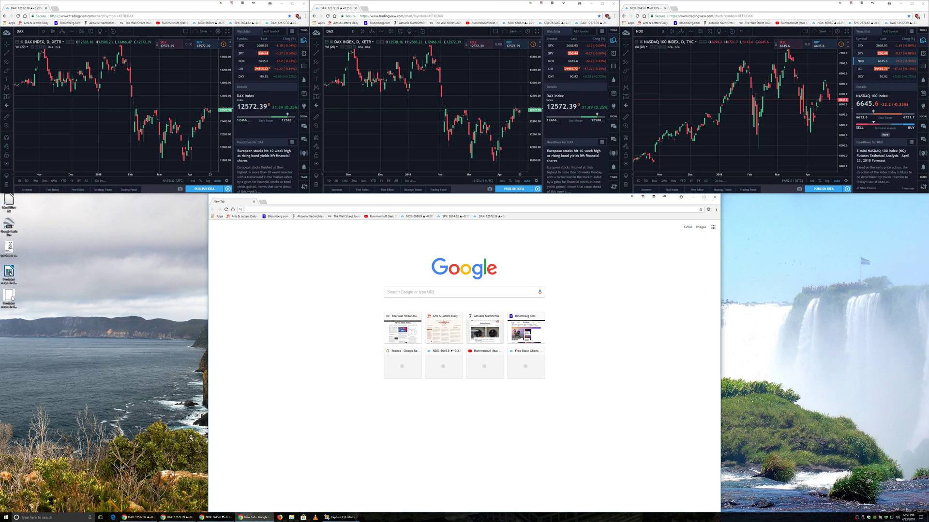
Open the feminine-nouns document, dismiss the Office activation prompt, and look at its other open options
{"action": "left_click", "coordinate": [8, 272]}
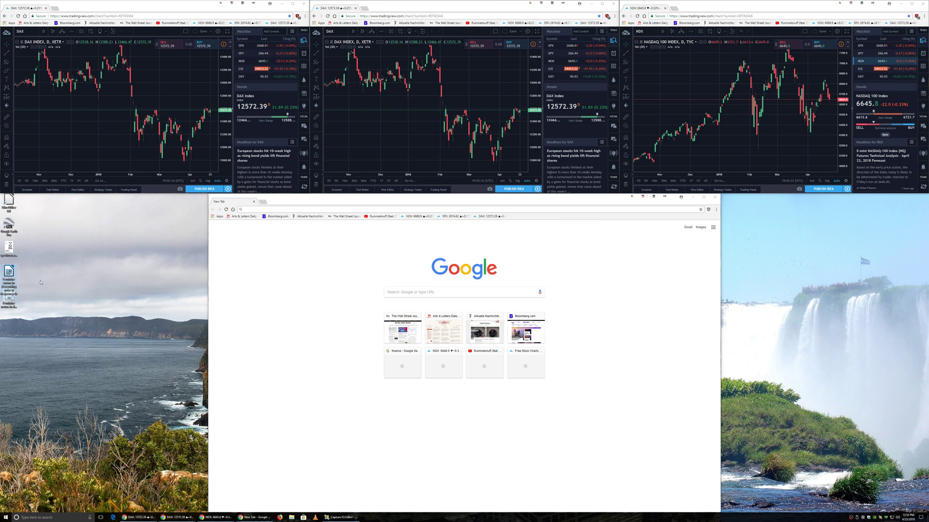
{"action": "key", "text": "Return"}
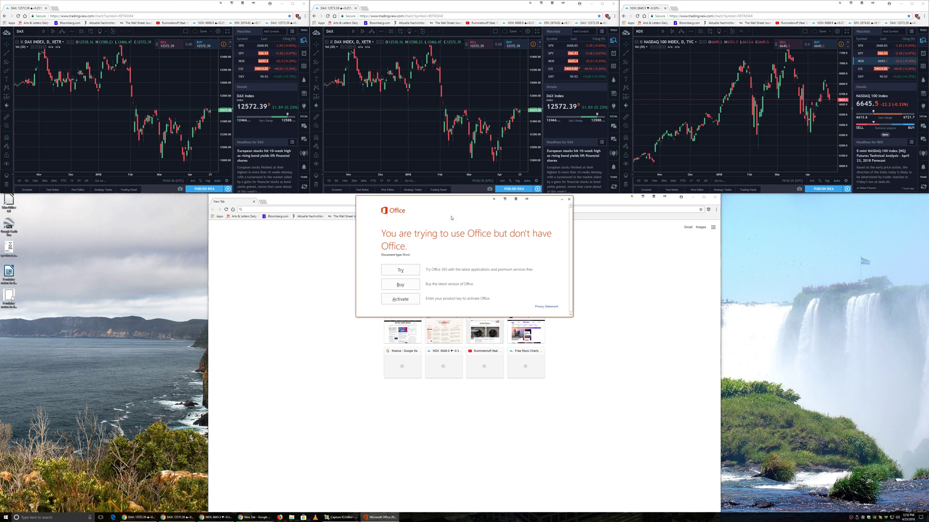
{"action": "left_click", "coordinate": [569, 200]}
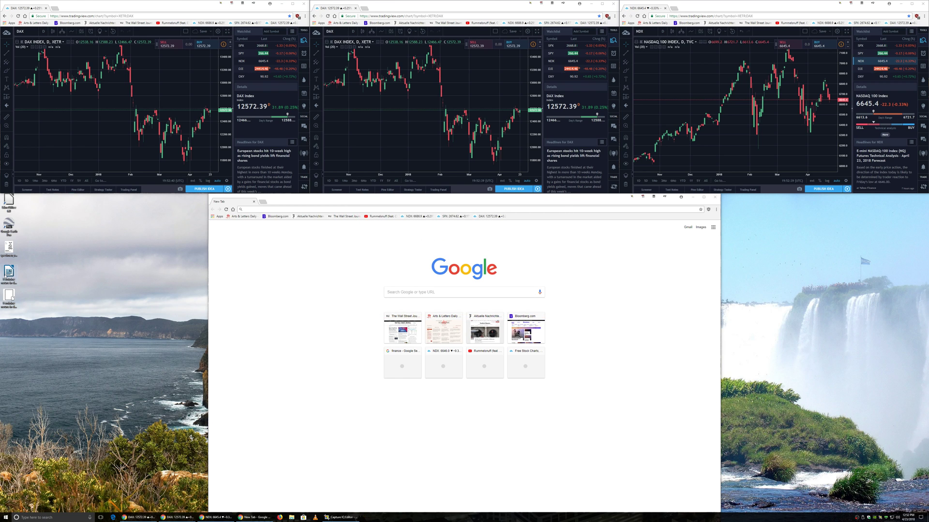
{"action": "right_click", "coordinate": [15, 298]}
{"action": "right_click", "coordinate": [11, 299]}
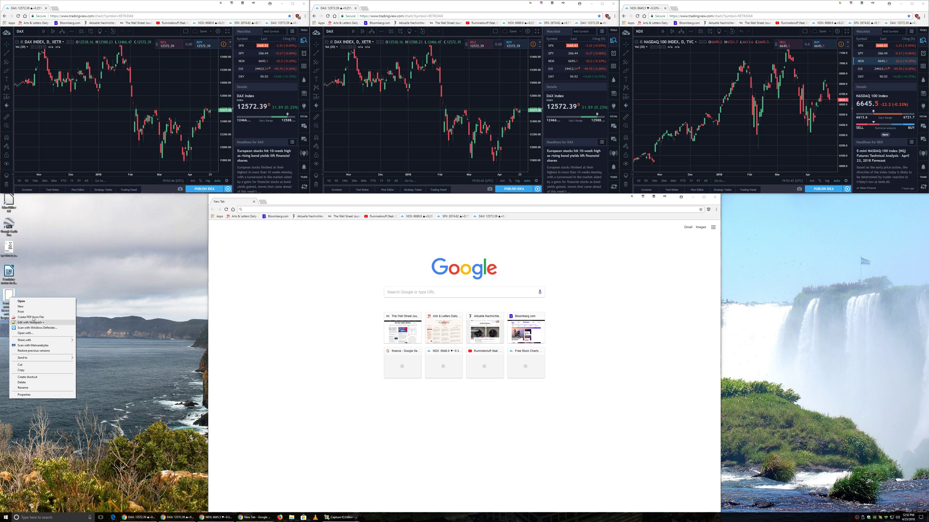
{"action": "left_click", "coordinate": [59, 295]}
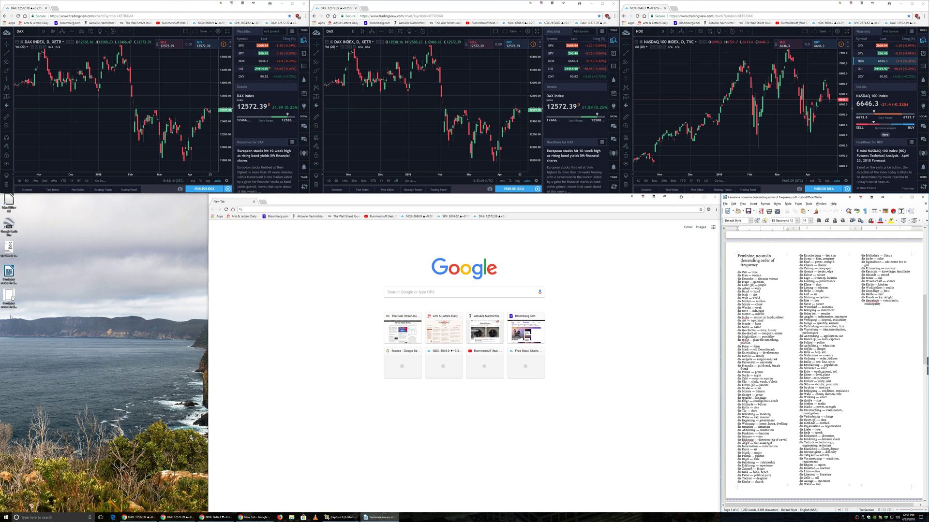
Close specimen_rialto.pdf after it opens in the wrong viewer
{"action": "left_click", "coordinate": [9, 248]}
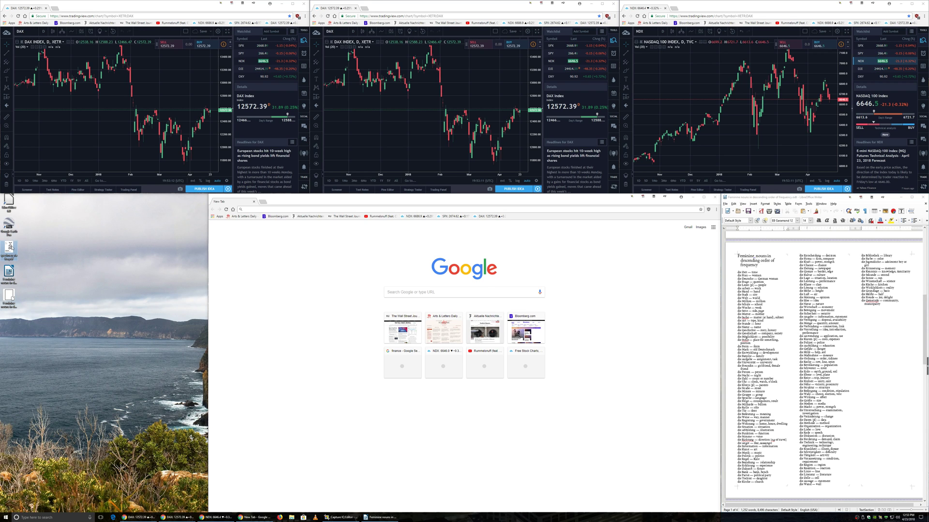
{"action": "double_click", "coordinate": [13, 249]}
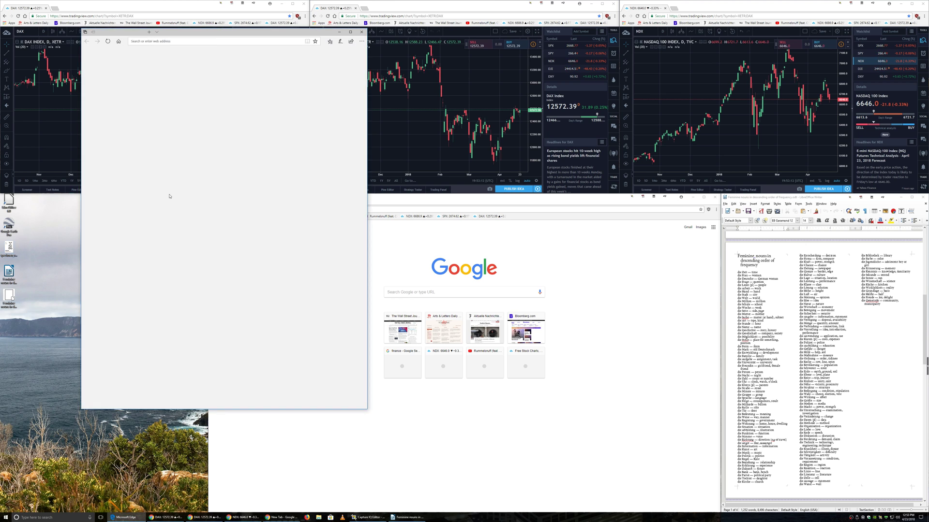
{"action": "left_click", "coordinate": [360, 32]}
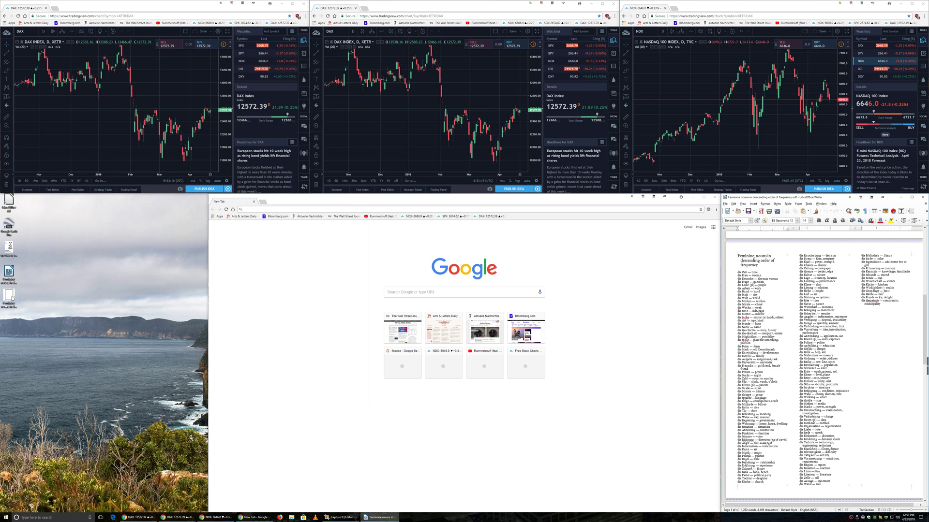
Open specimen_rialto.pdf in PDF-XChange Viewer, declining to make it the default PDF viewer
{"action": "right_click", "coordinate": [9, 248]}
{"action": "mouse_move", "coordinate": [68, 266]}
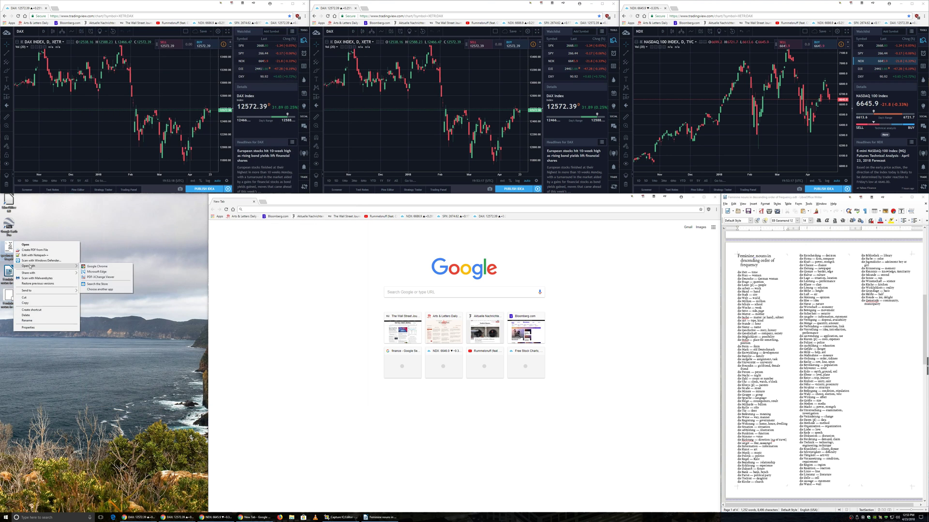
{"action": "left_click", "coordinate": [101, 277]}
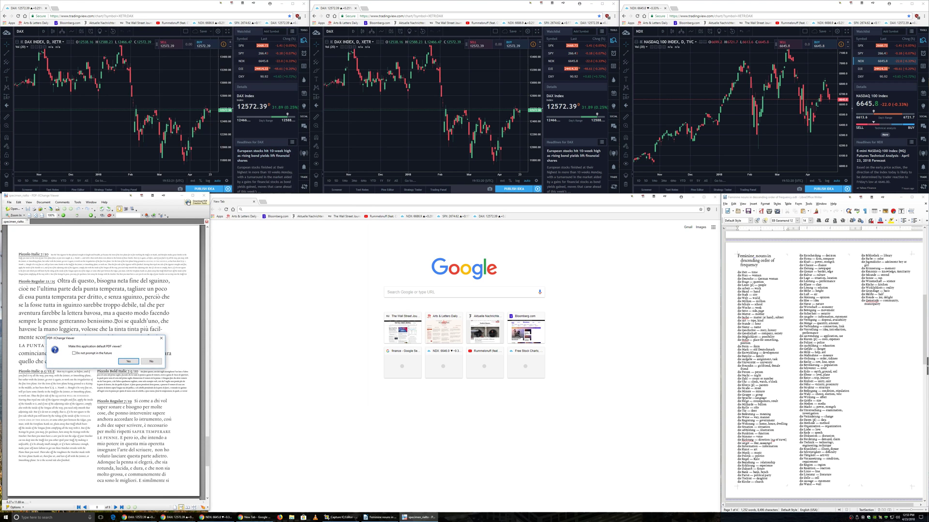
{"action": "left_click", "coordinate": [143, 362]}
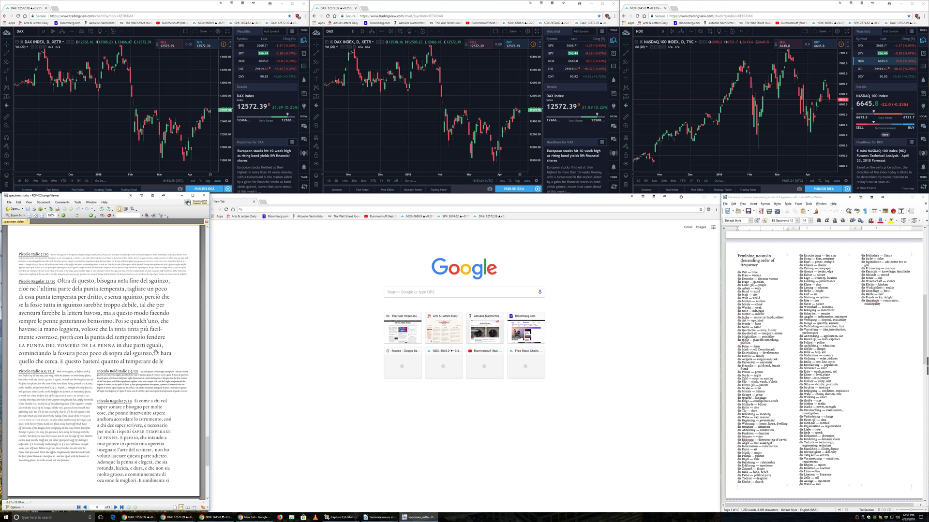
Play Rummelsnuff's 'Azzurro' video from the New Tab page, muted and in theater mode
{"action": "left_click", "coordinate": [475, 354]}
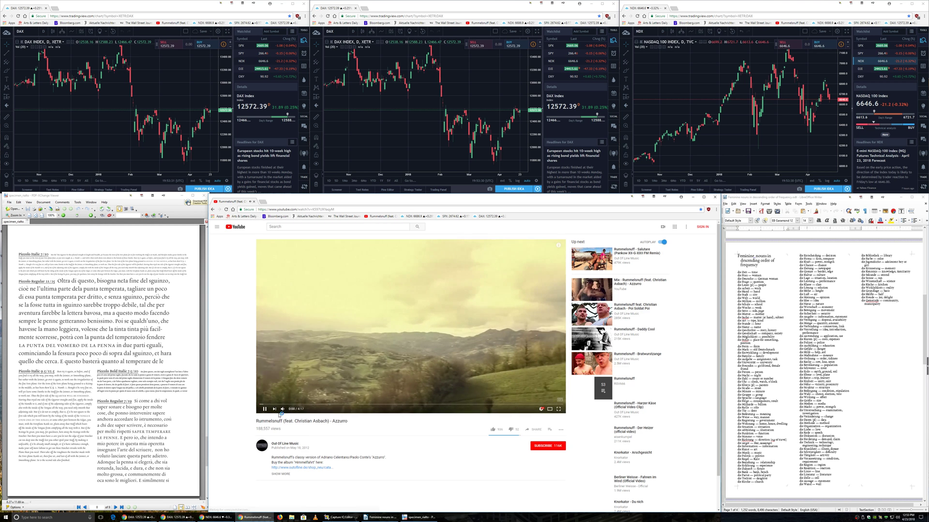
{"action": "left_click", "coordinate": [282, 410]}
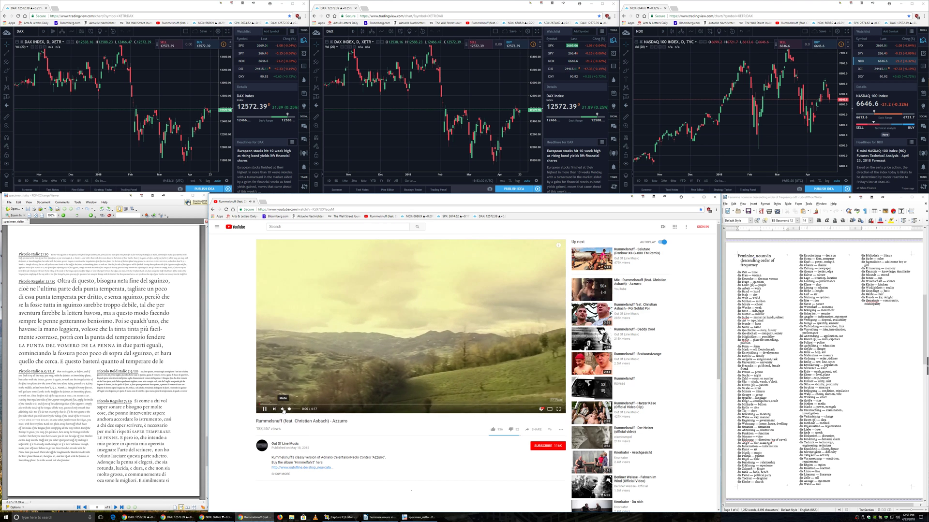
{"action": "left_click", "coordinate": [552, 410]}
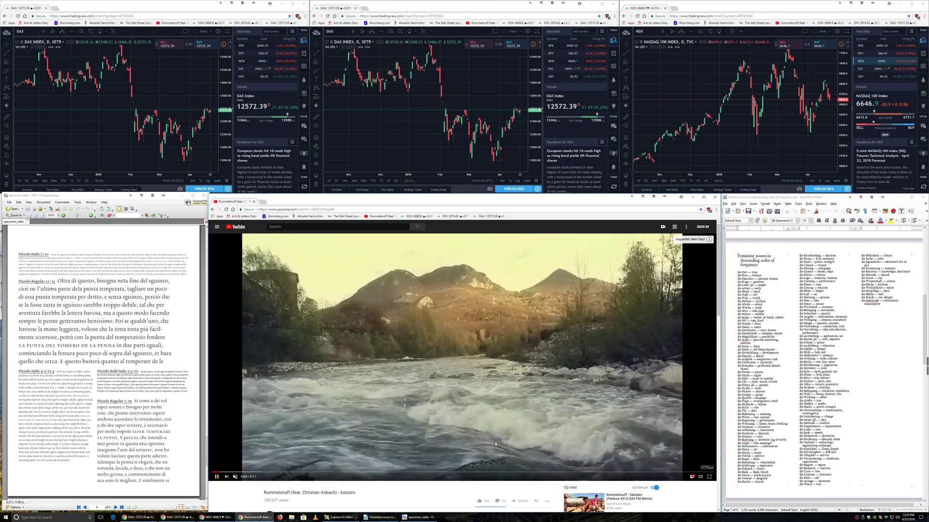